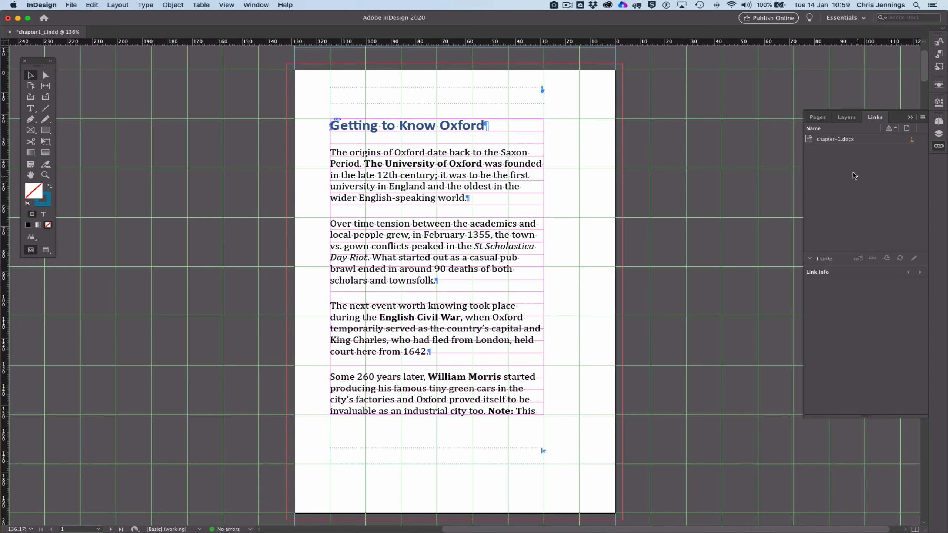
Step: Select the chapter's text frame, then switch to Microsoft Word and open the recent document chapter-1 to review its source text
mouse_move(838, 143)
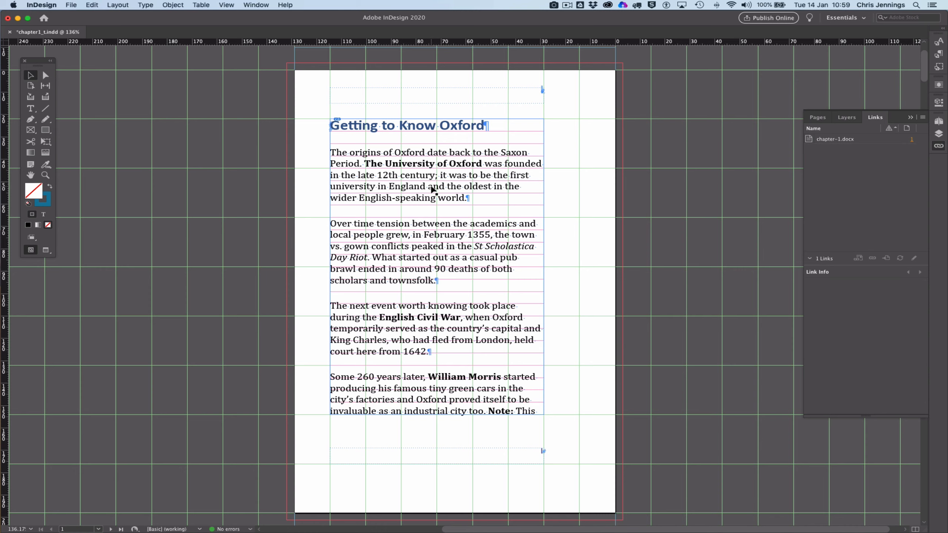
click(432, 189)
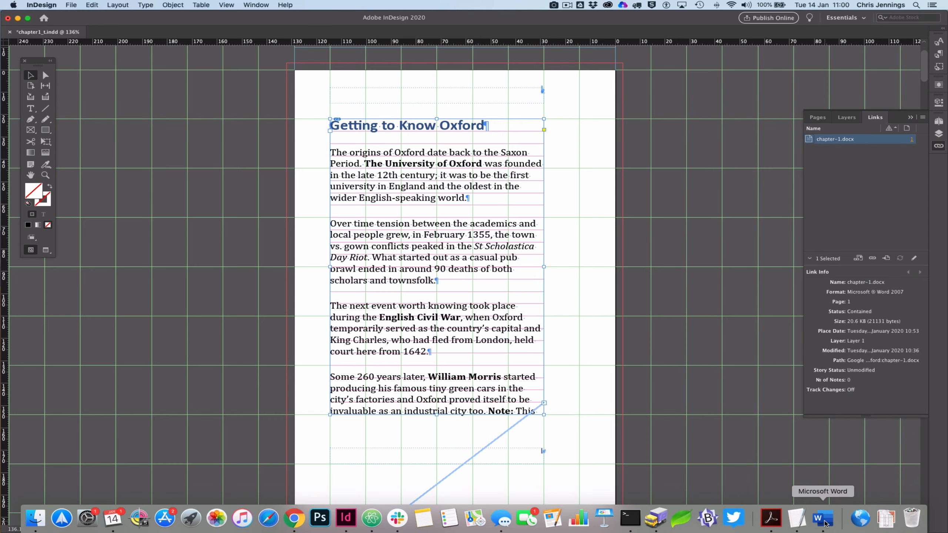
click(823, 520)
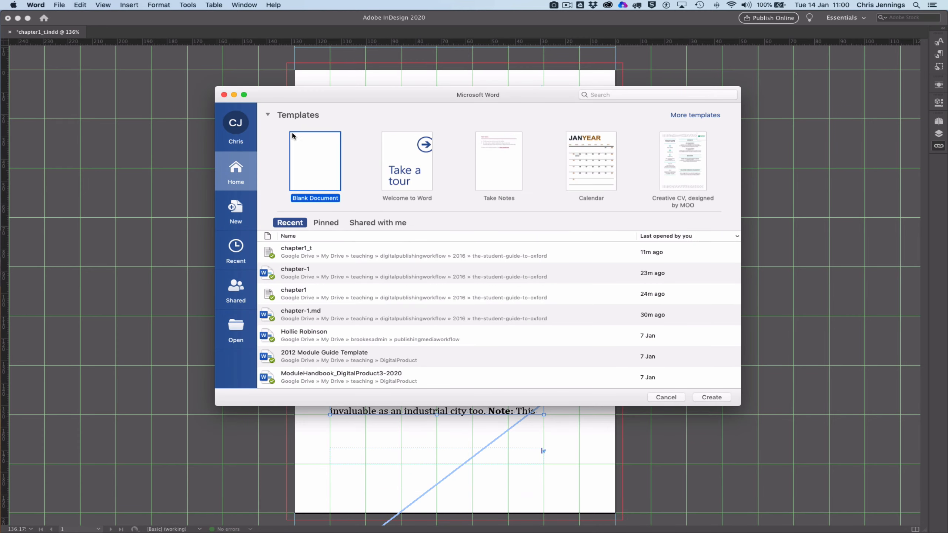
double_click(306, 274)
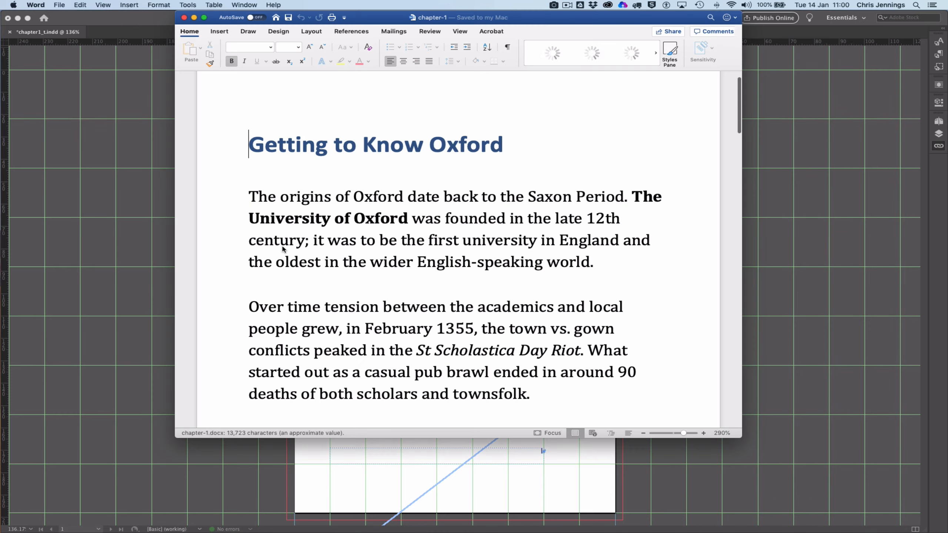
scroll(413, 213, down, 10)
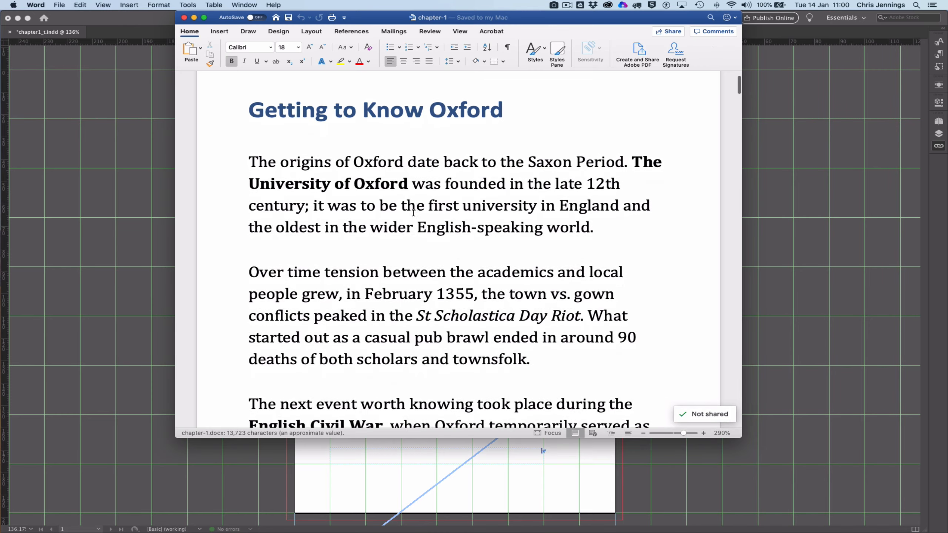
scroll(413, 213, down, 15)
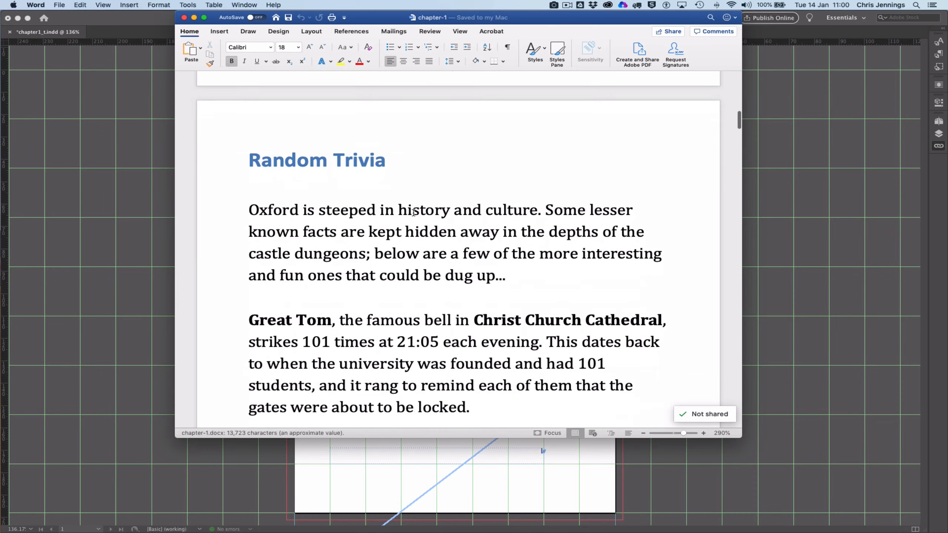
scroll(413, 213, down, 3)
scroll(413, 213, up, 20)
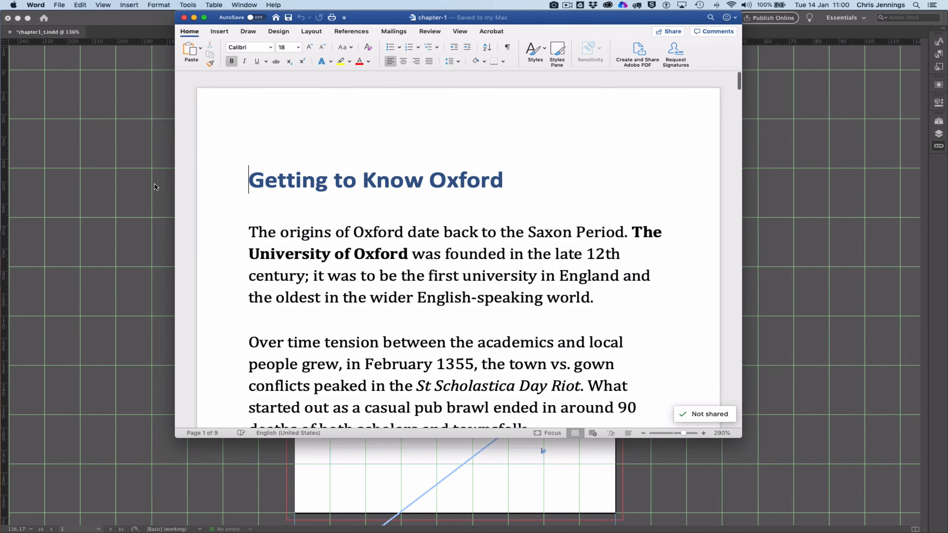
Step: Return to InDesign and set the font family of the title's Heading 1 paragraph style to Chaparral Pro
click(155, 185)
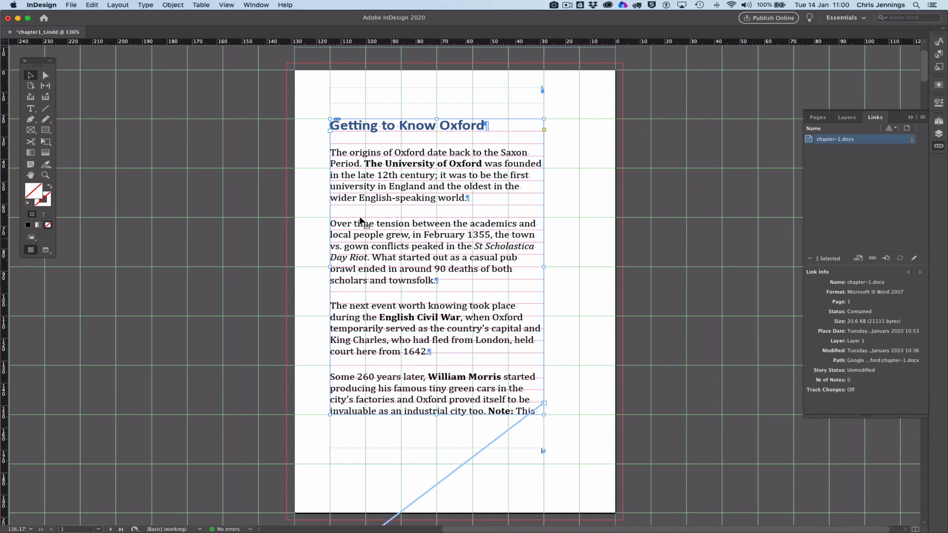
double_click(400, 130)
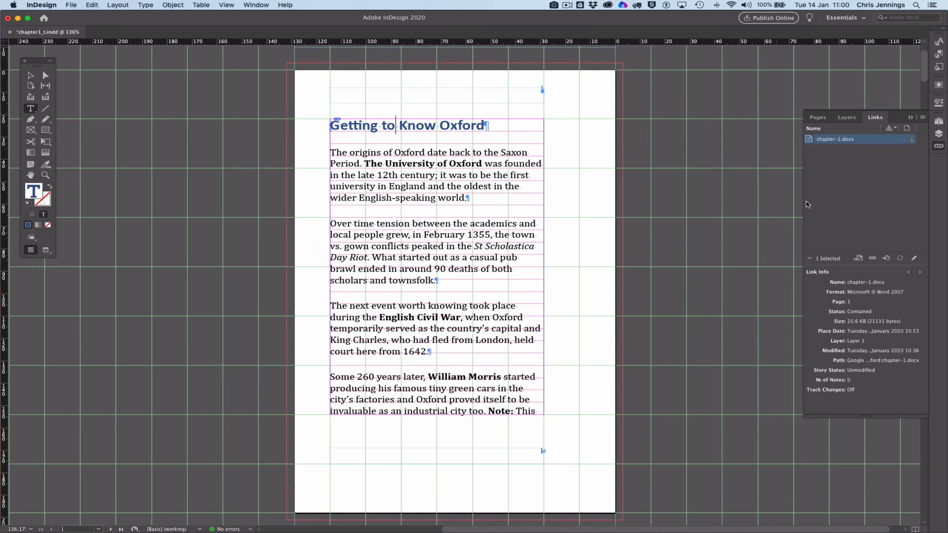
click(939, 54)
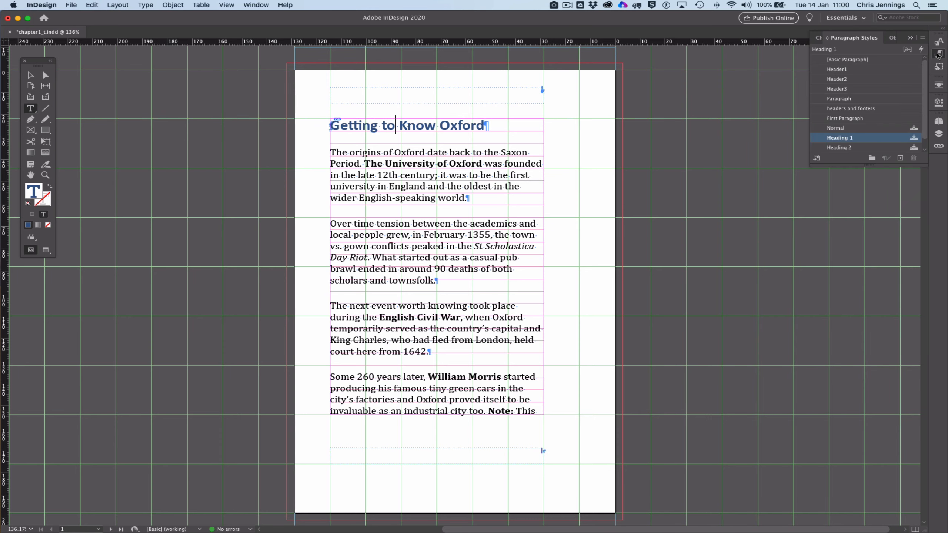
double_click(823, 138)
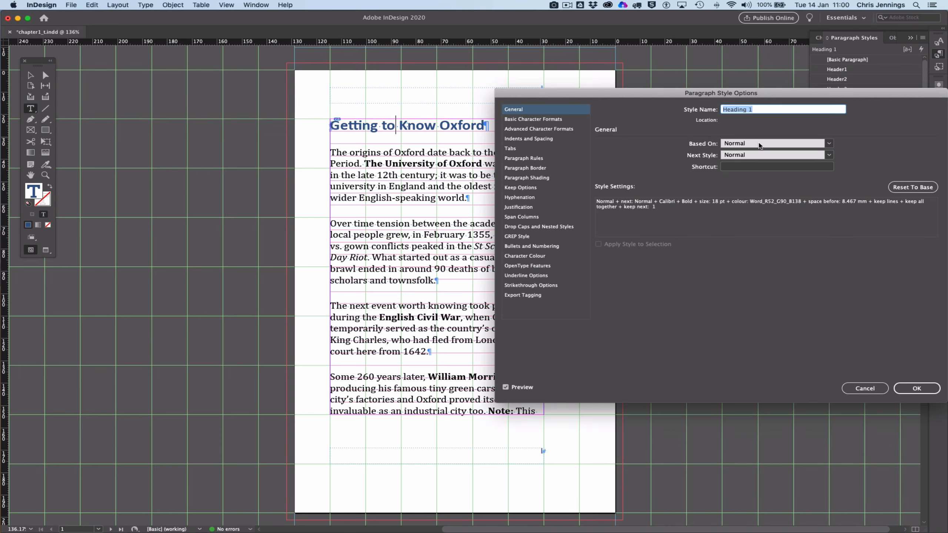
click(547, 120)
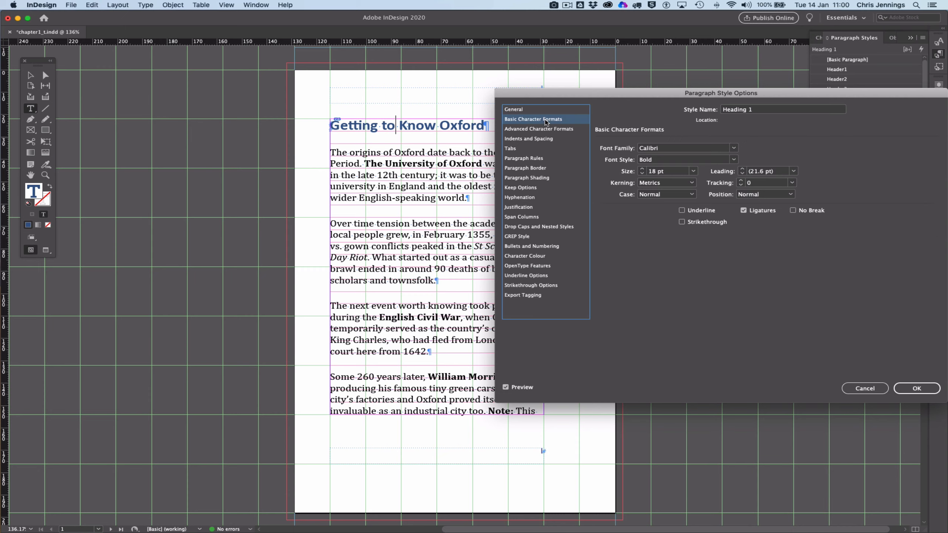
click(733, 148)
scroll(715, 180, up, 10)
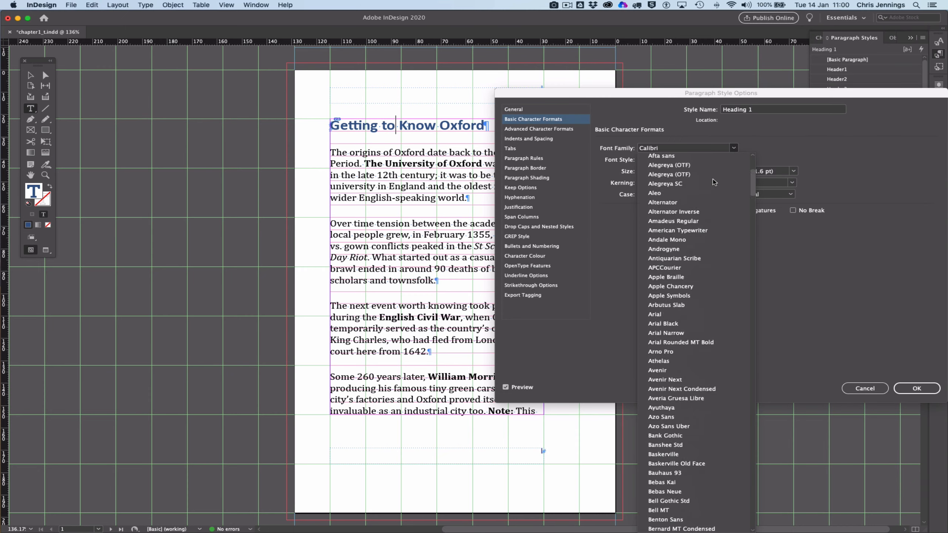
click(677, 158)
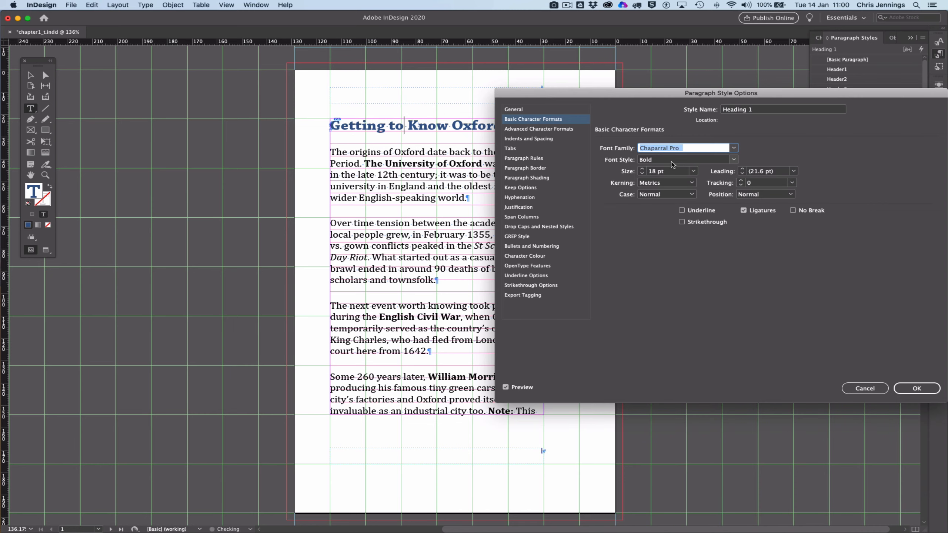
Step: Set the Heading 1 style's character colour to Word_R86_G56_B129 and apply the style changes
click(542, 257)
scroll(730, 182, down, 2)
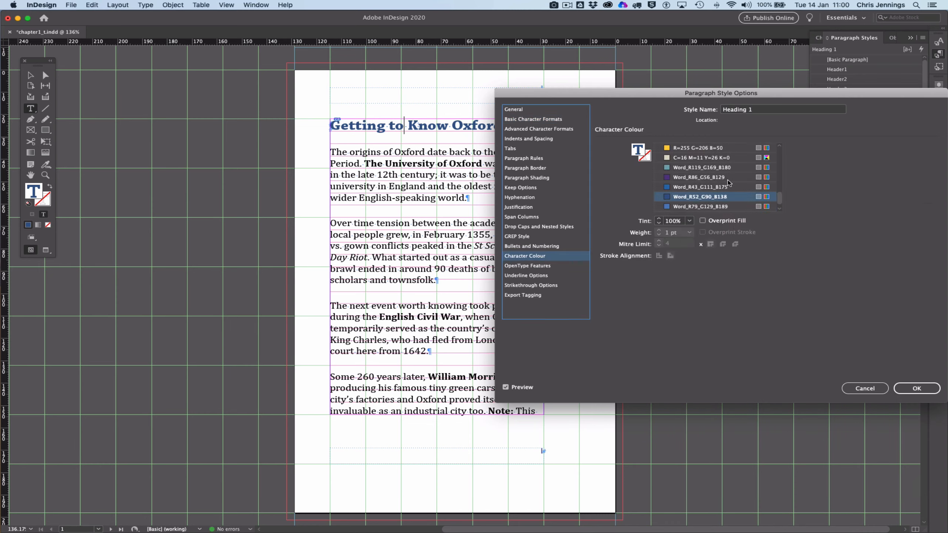
click(699, 168)
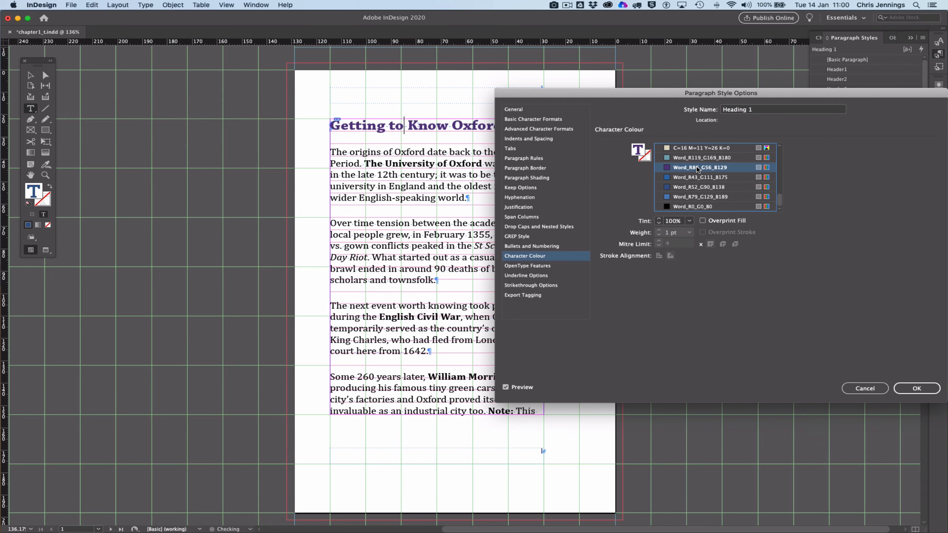
click(911, 389)
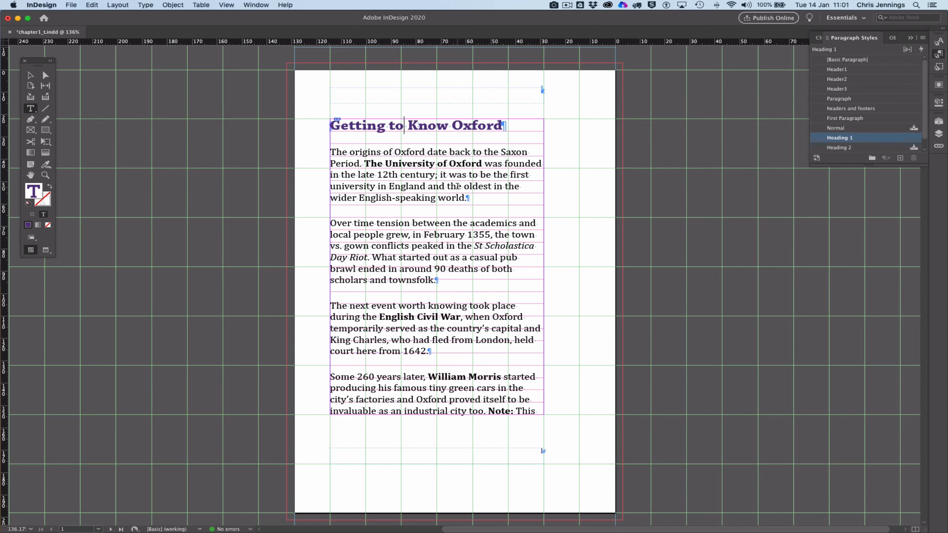
scroll(443, 205, down, 3)
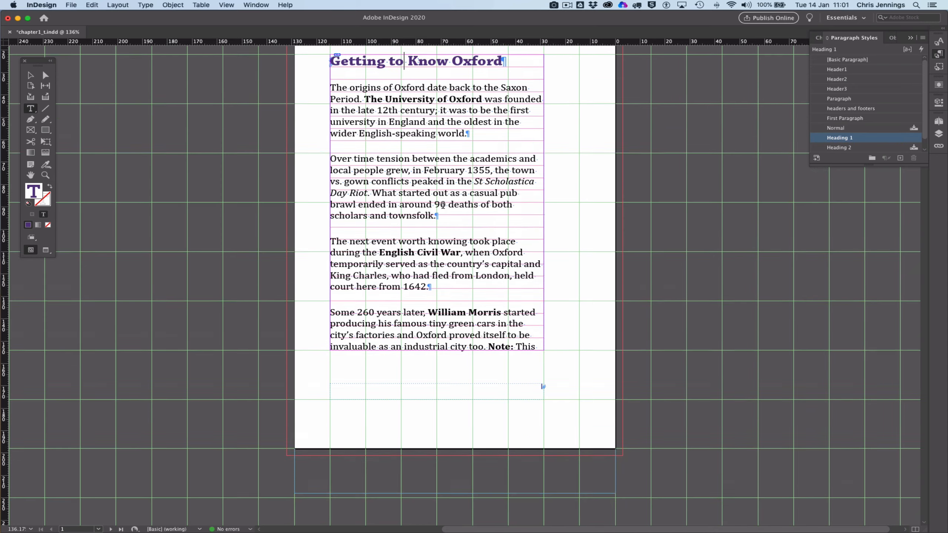
scroll(443, 205, up, 4)
scroll(443, 206, down, 3)
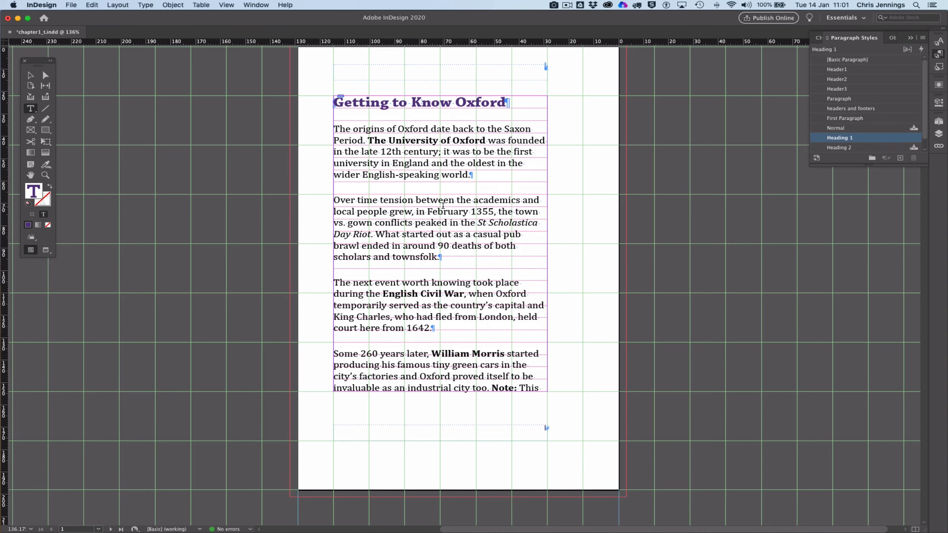
scroll(443, 206, up, 1)
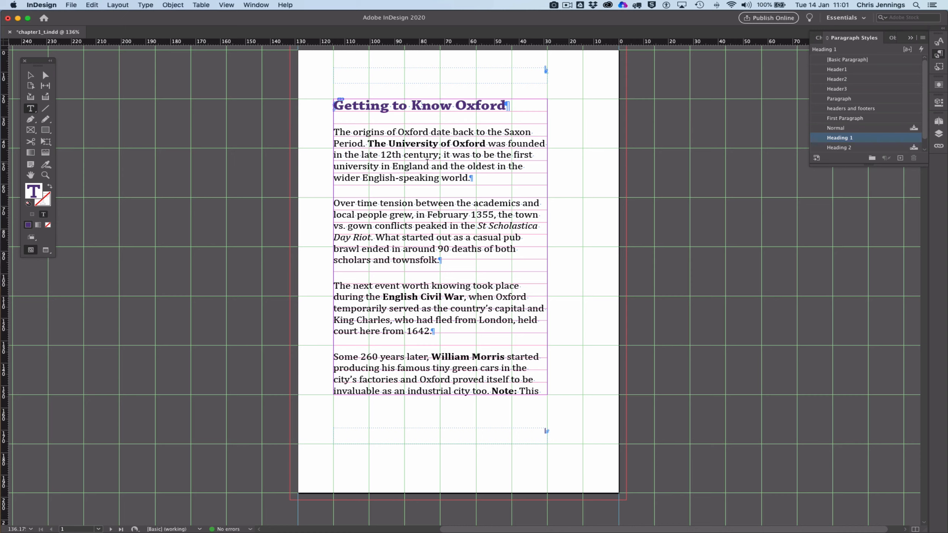
Step: Export the chapter's text story as chapter1_t.rtf in Rich Text Format to the the-student-guide-to-oxford folder
click(420, 157)
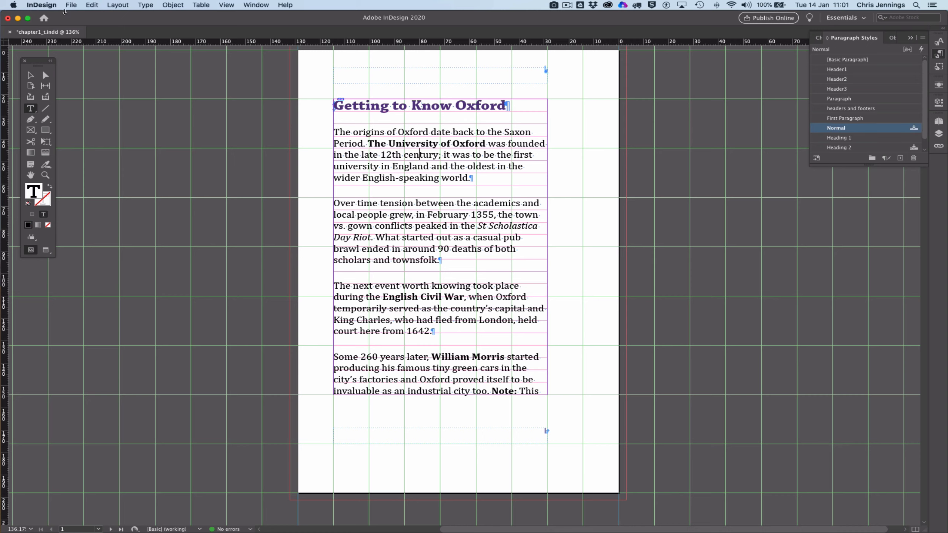
click(72, 5)
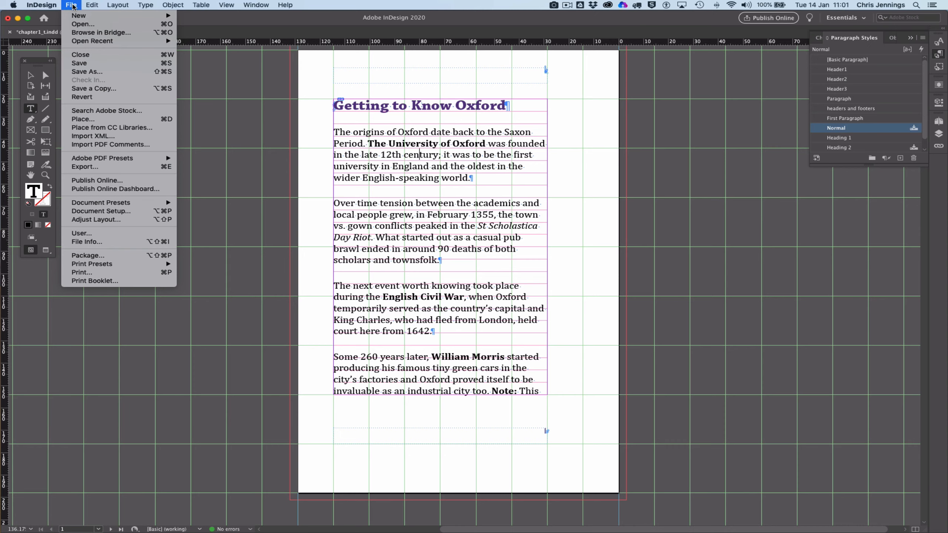
click(101, 169)
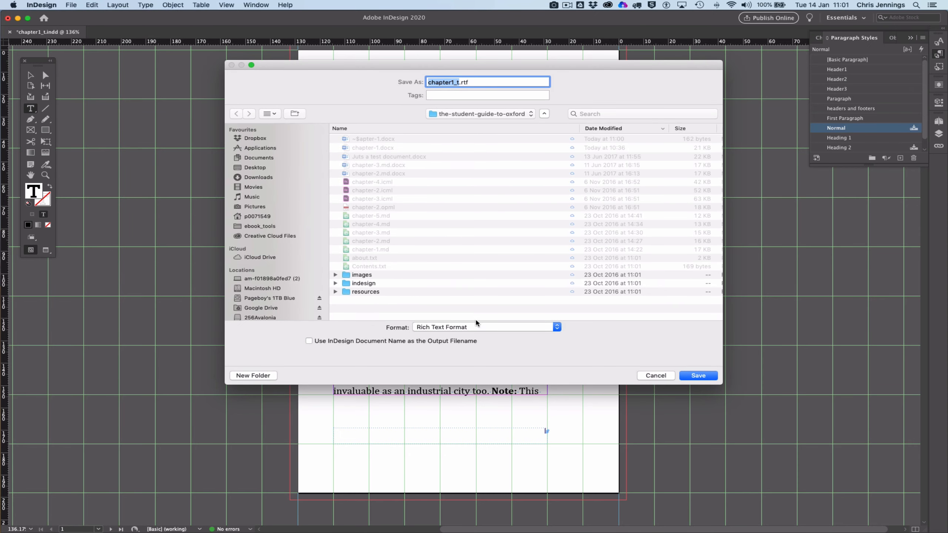
click(475, 323)
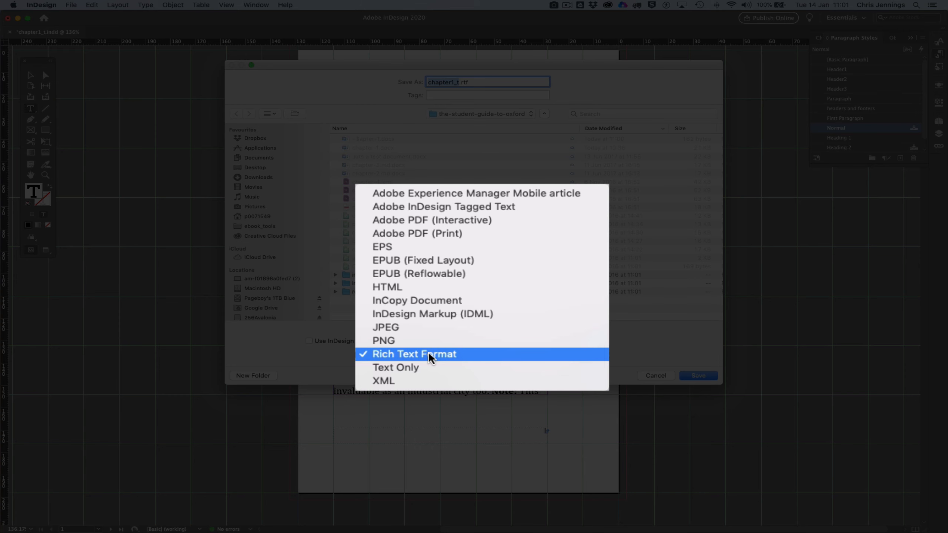
click(430, 359)
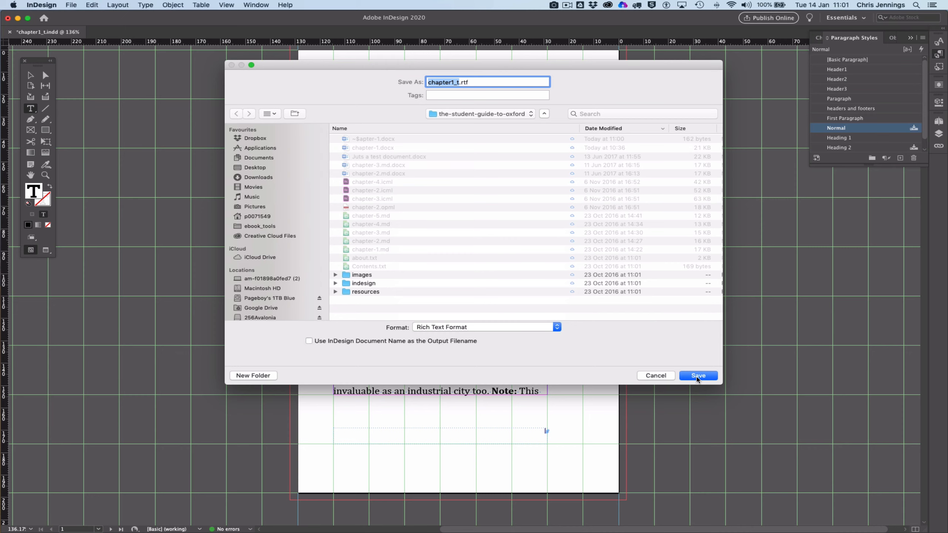
click(698, 376)
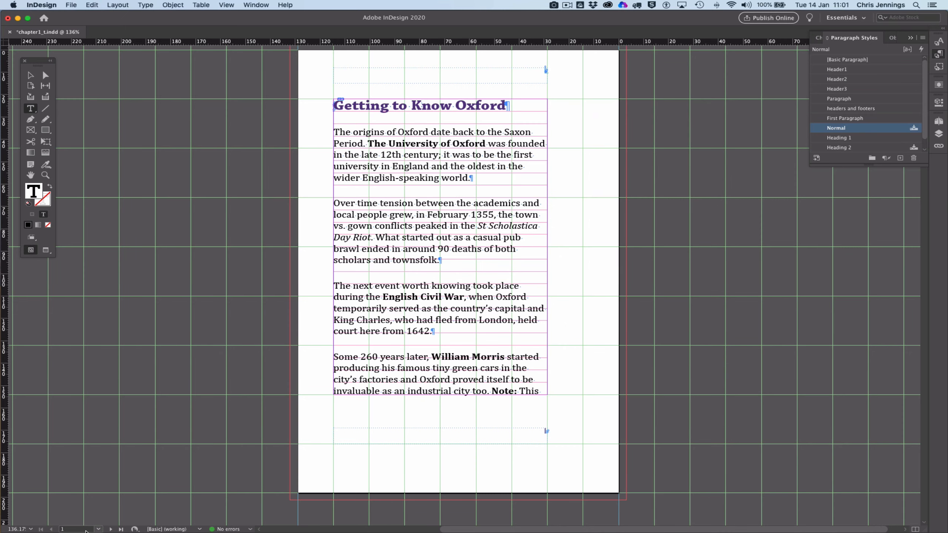
Step: Switch to Finder, open the exported chapter1_t.rtf with Microsoft Word and show the document's list of styles
mouse_move(84, 532)
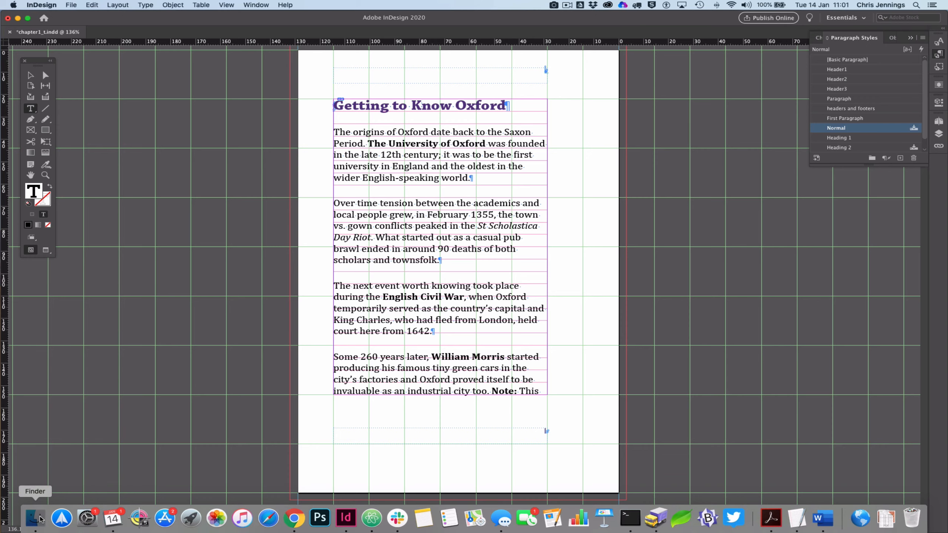
click(36, 519)
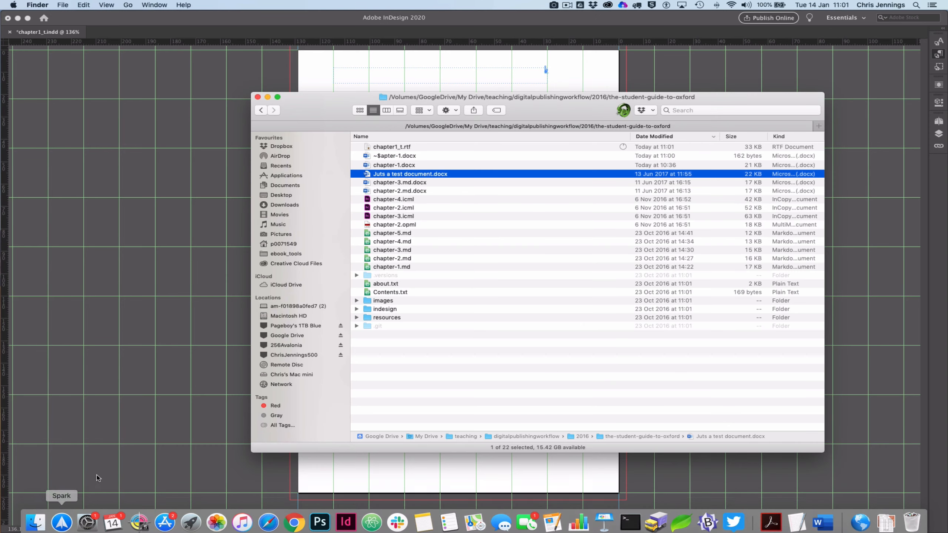
click(380, 148)
right_click(380, 148)
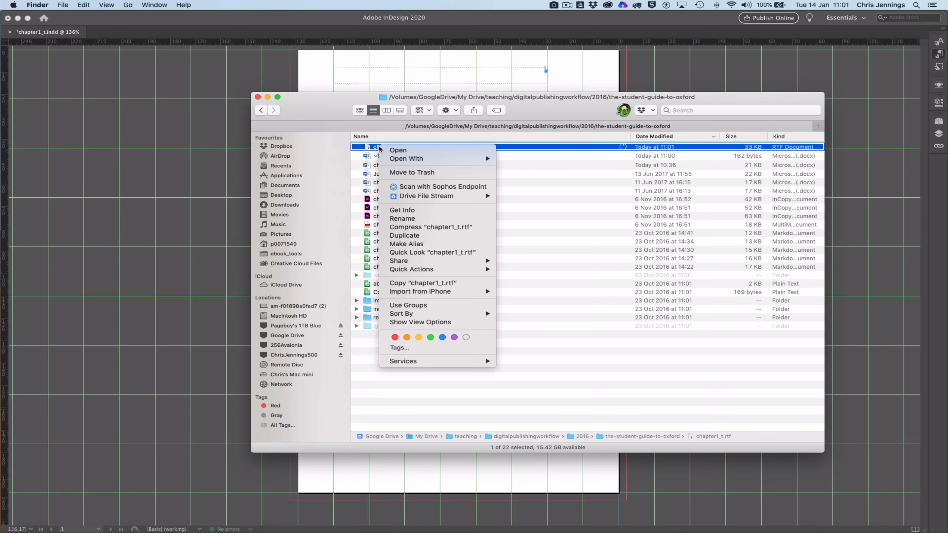
mouse_move(398, 161)
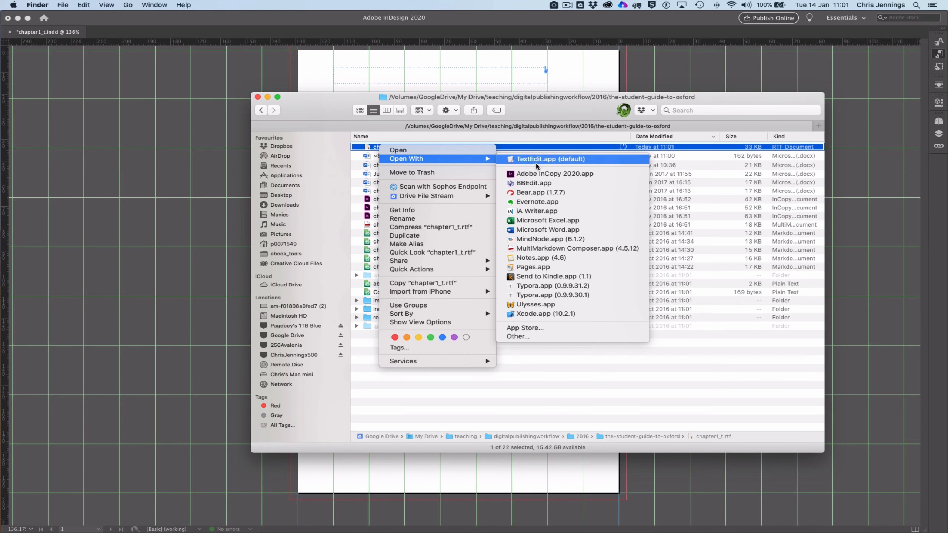
click(543, 231)
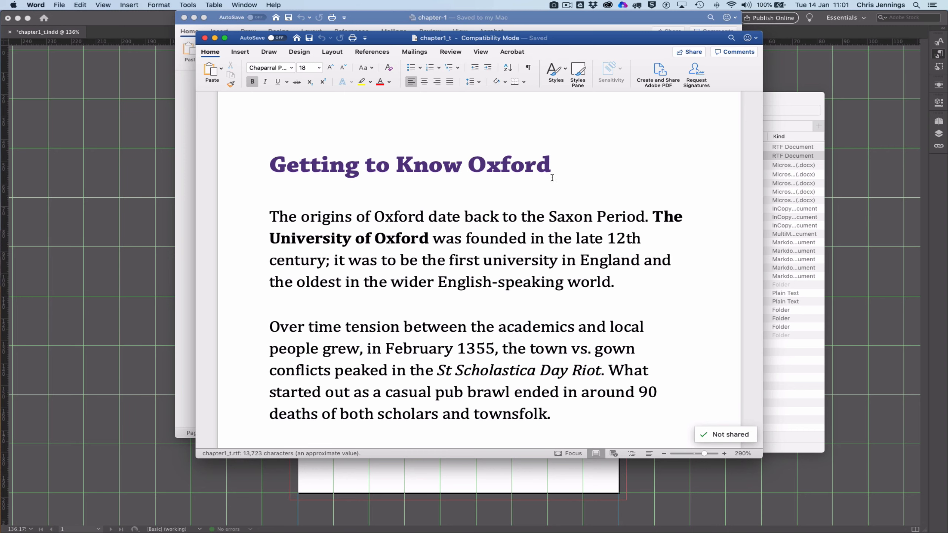
click(578, 72)
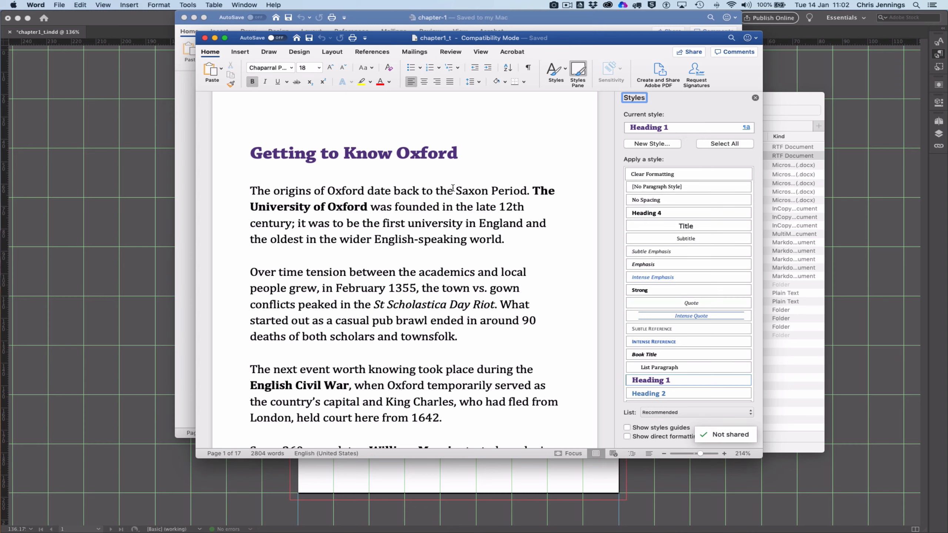
click(60, 5)
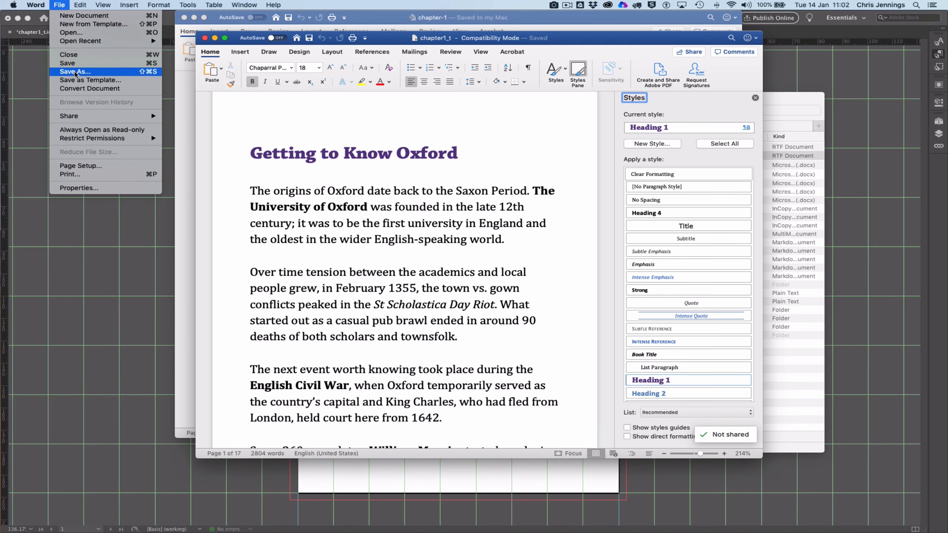
click(80, 71)
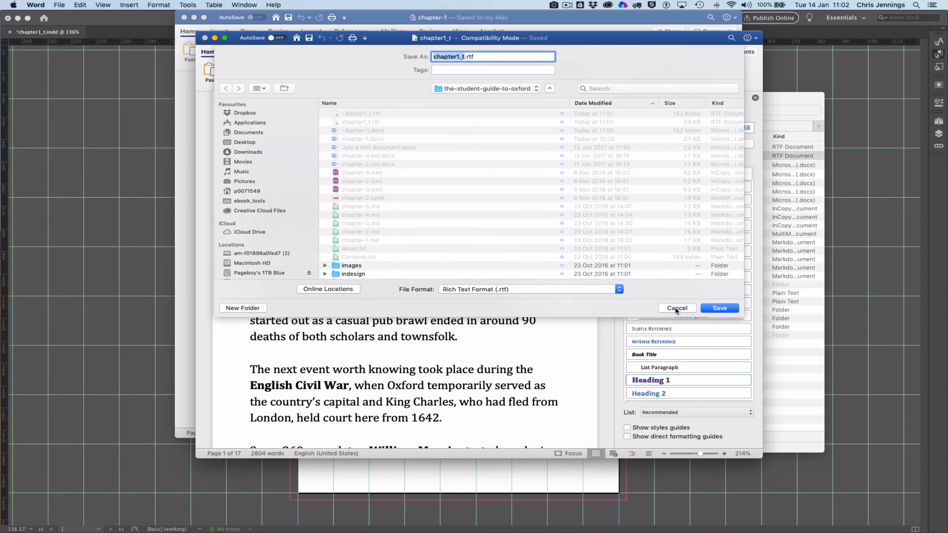
click(676, 308)
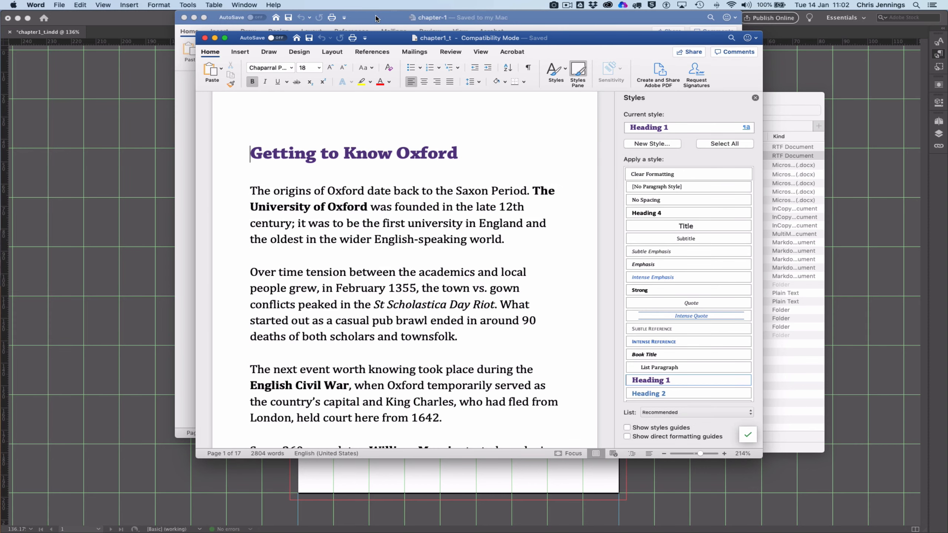
Step: Close the original chapter-1 document and save chapter1_t as a Word Document (.docx), replacing chapter-1.docx in the-student-guide-to-oxford folder
click(338, 20)
click(183, 18)
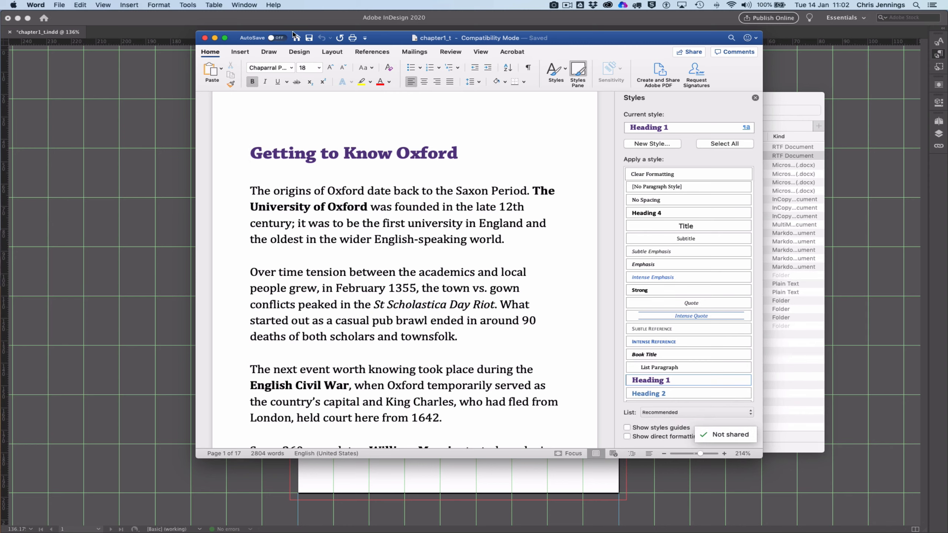
click(59, 5)
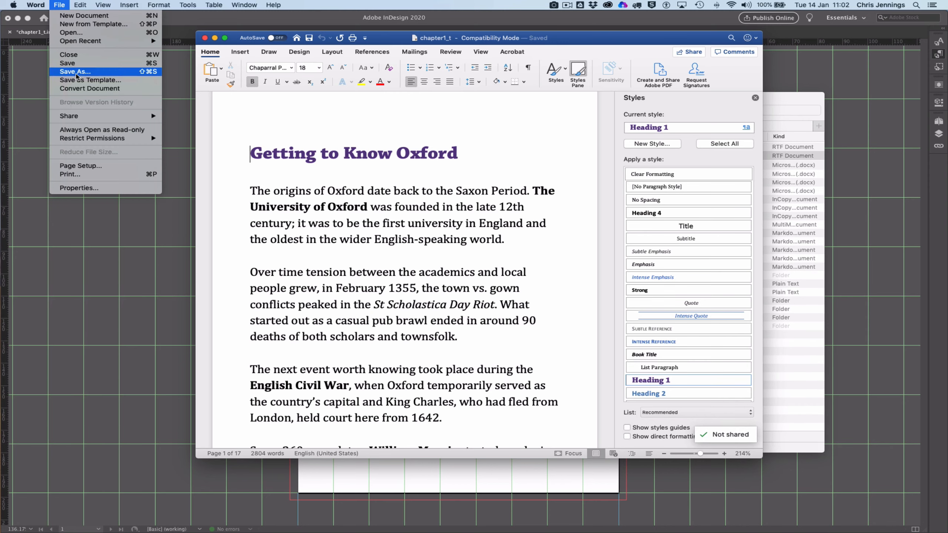
click(326, 151)
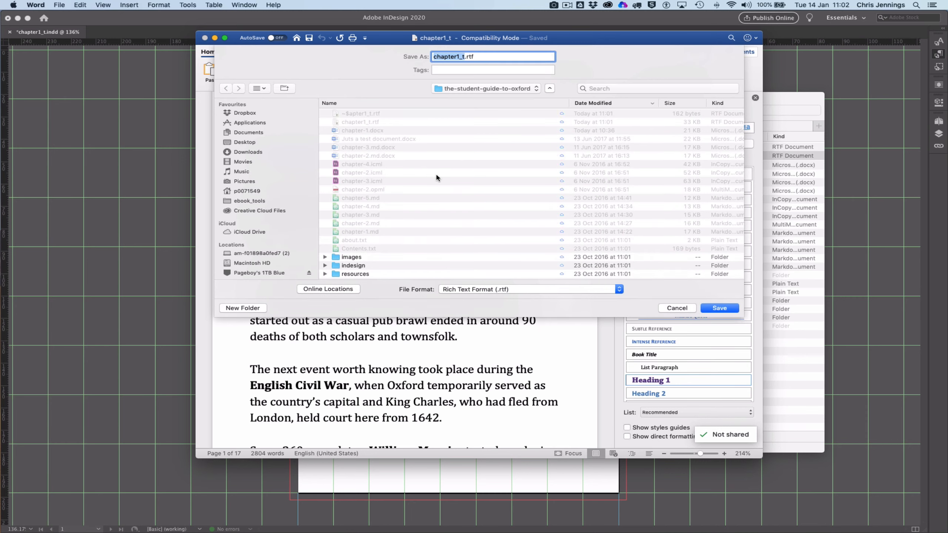
click(514, 291)
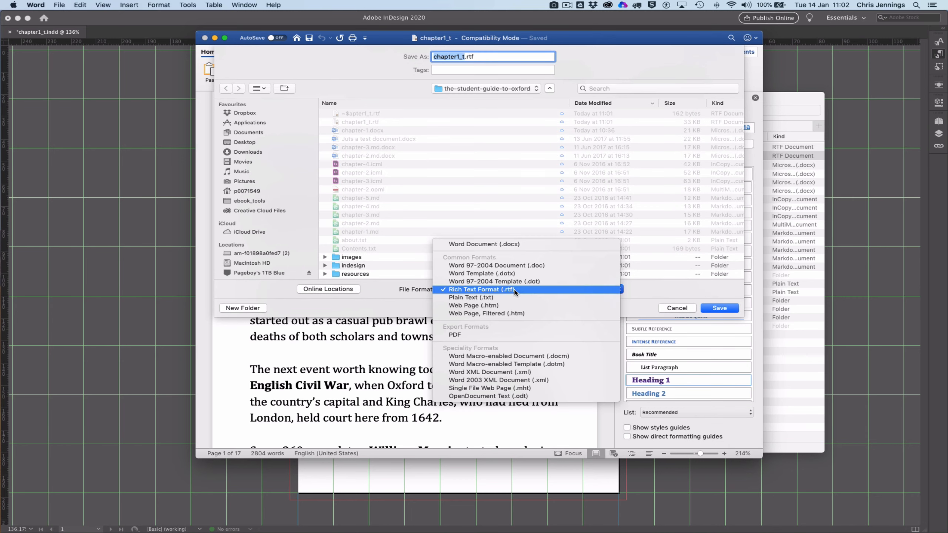
click(507, 245)
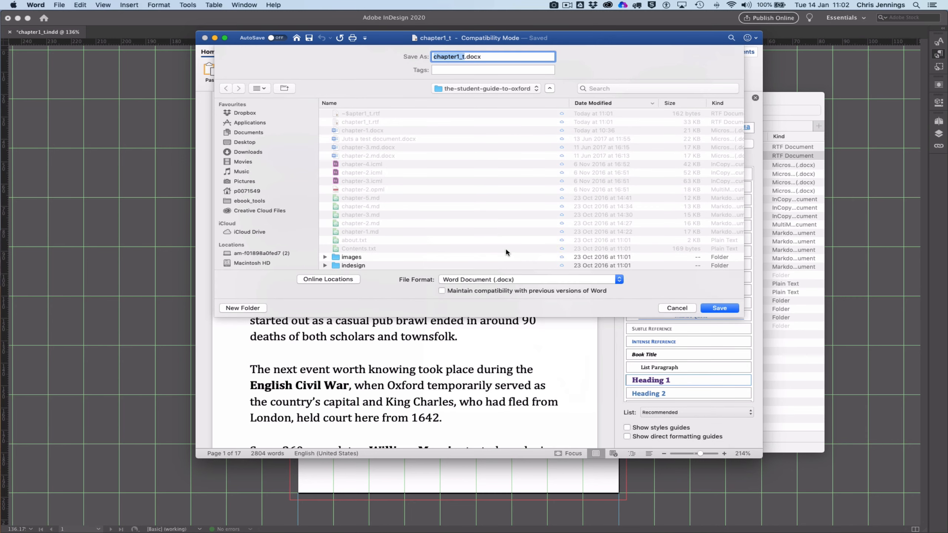
click(360, 131)
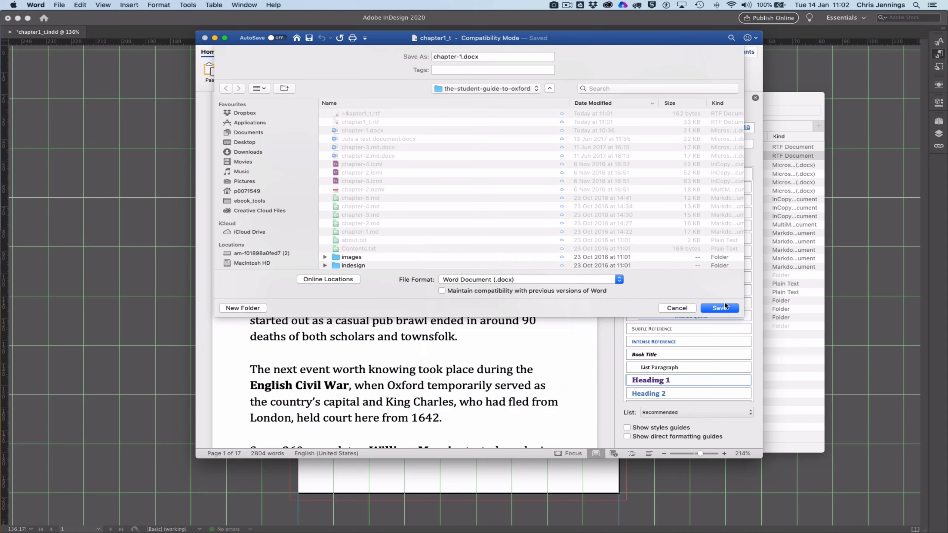
click(720, 308)
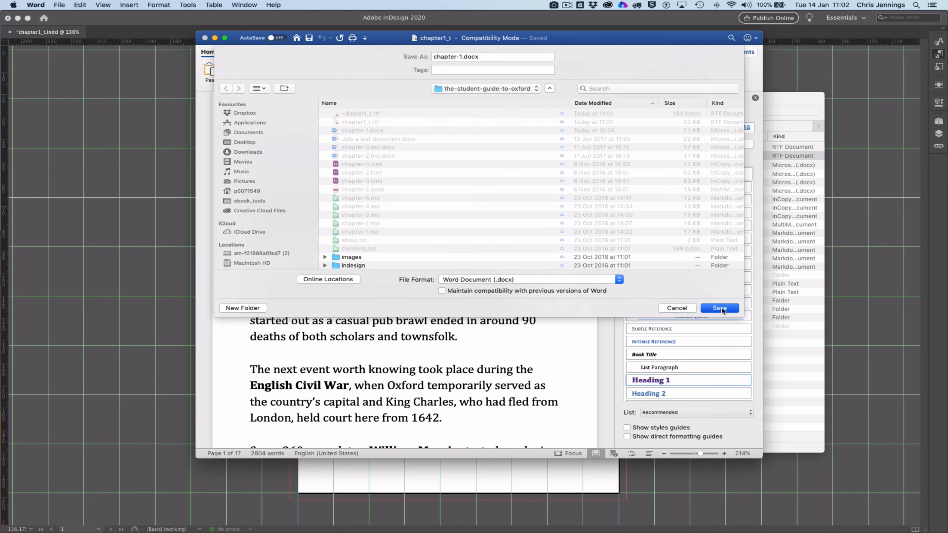
click(550, 97)
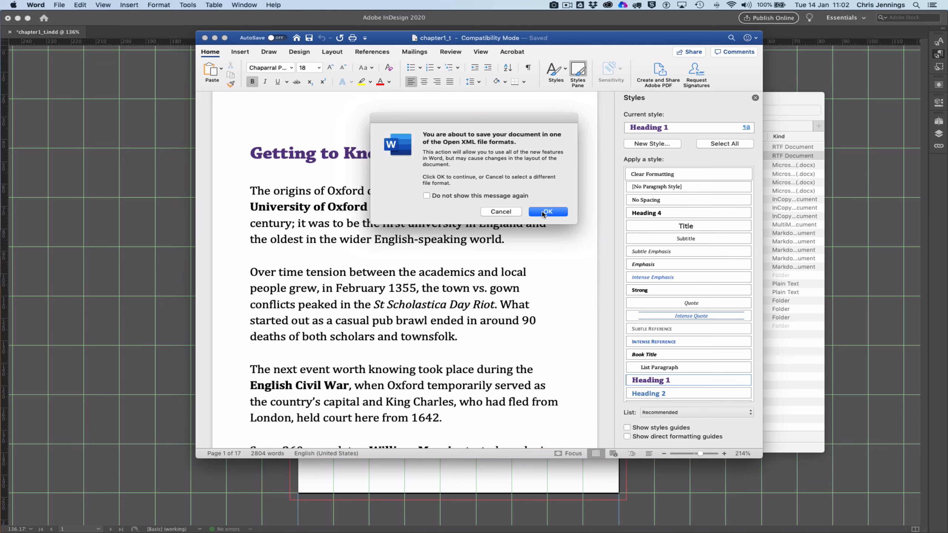
click(548, 211)
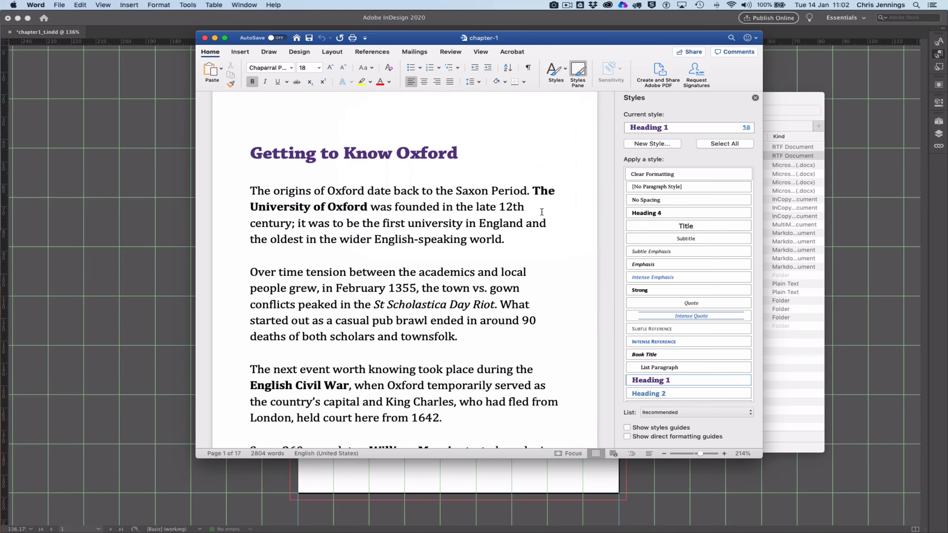
Step: Switch to InDesign and update the chapter text frame's modified link to chapter-1.docx, accepting the loss of edits to the imported text
click(178, 205)
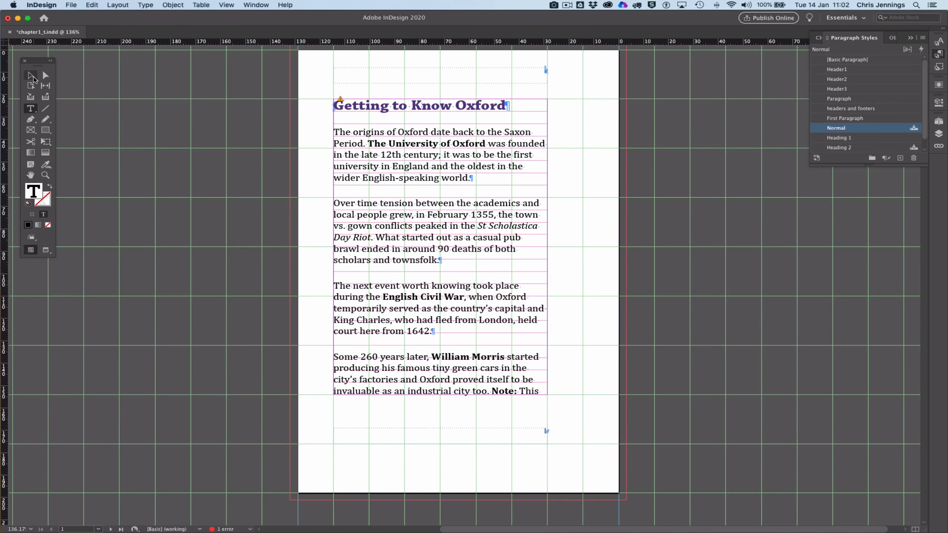
click(31, 75)
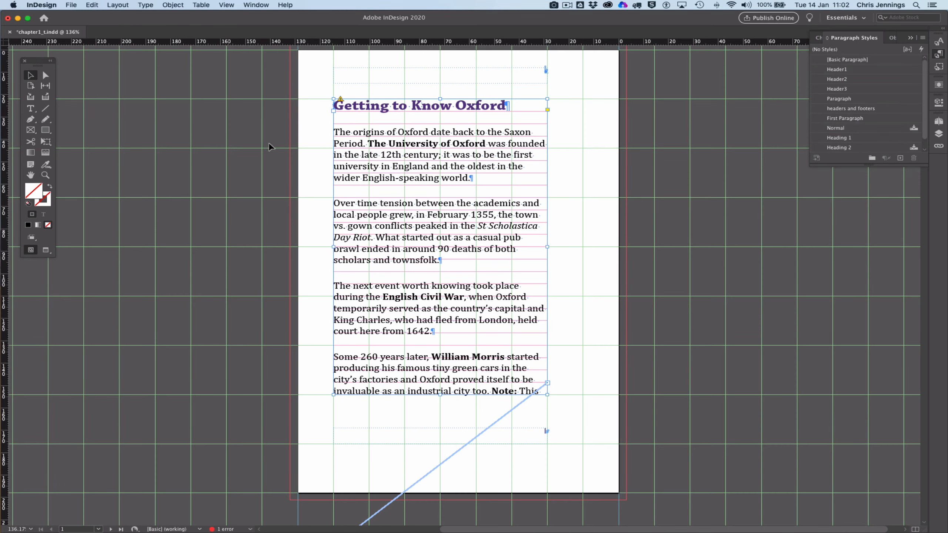
click(340, 100)
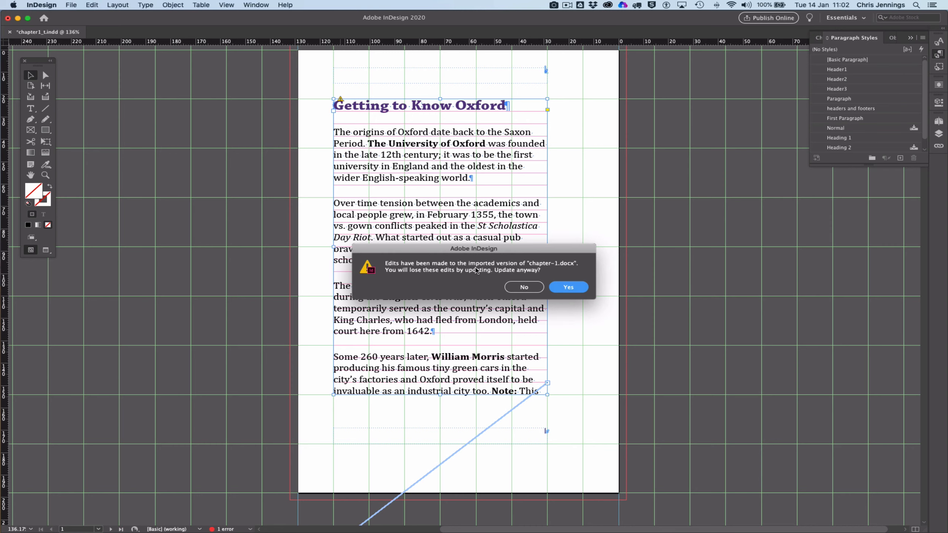
click(569, 287)
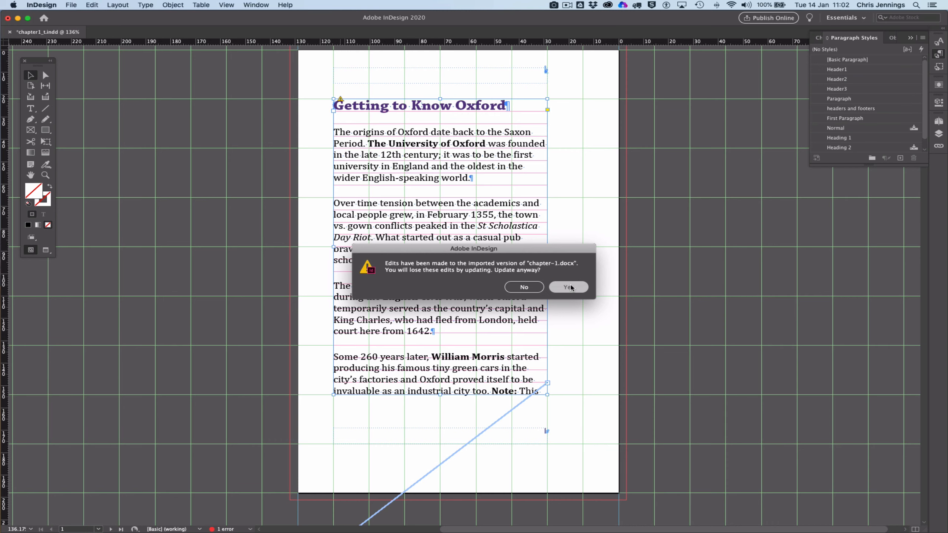